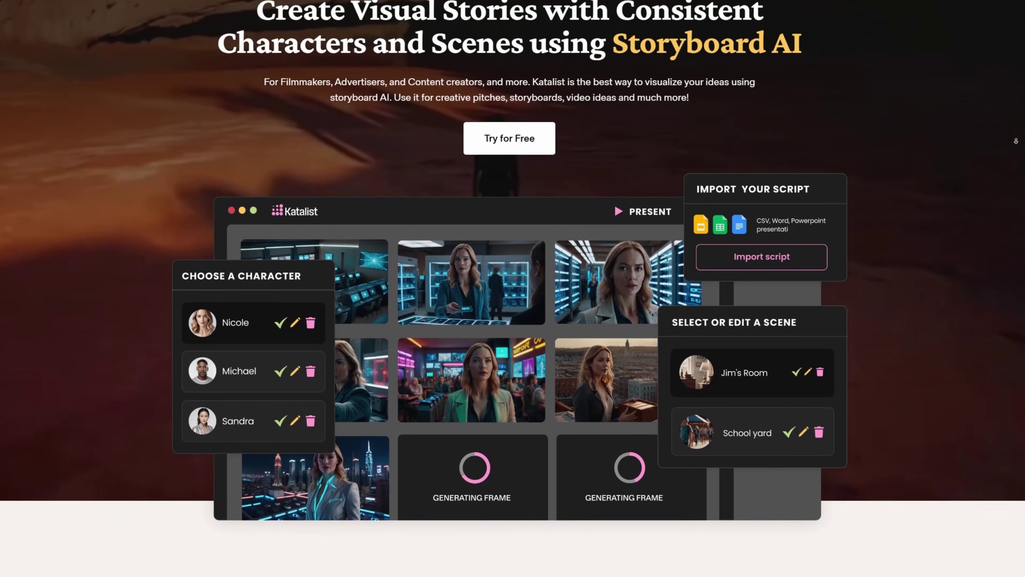
# Step: Scroll down the Katalist landing page to reach the home dashboard's new-project options
pyautogui.scroll(-15, 513, 288)
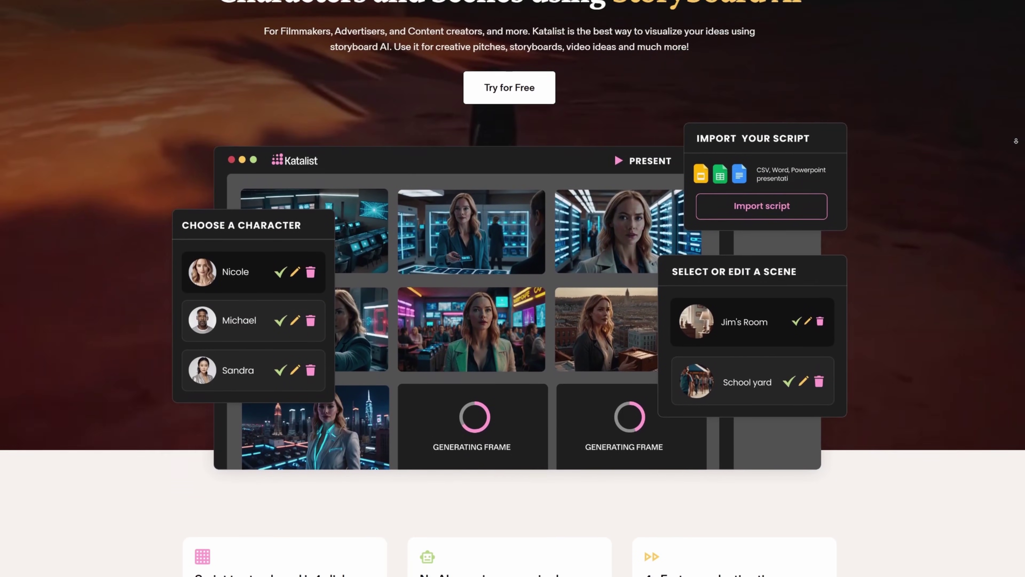
pyautogui.scroll(-15, 512, 288)
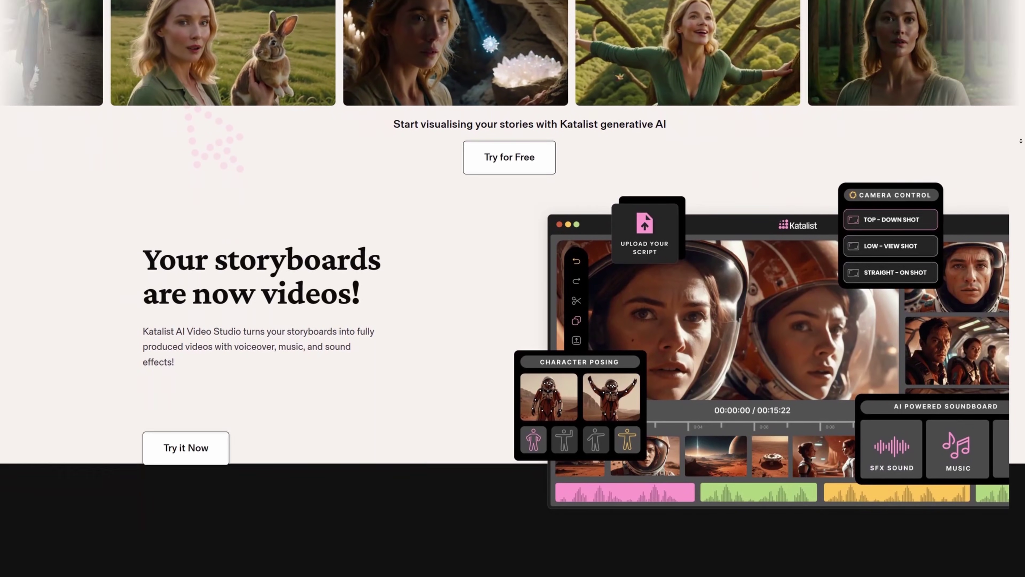
pyautogui.scroll(-3, 513, 288)
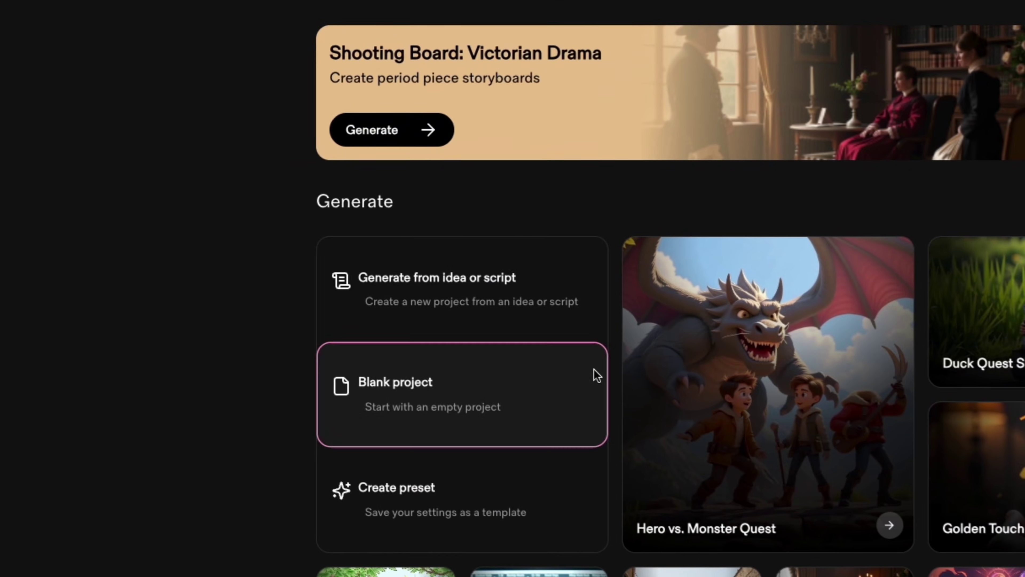
# Step: Start an idea-or-script project and paste in the jungle pyramid Key of Worlds story
pyautogui.click(544, 323)
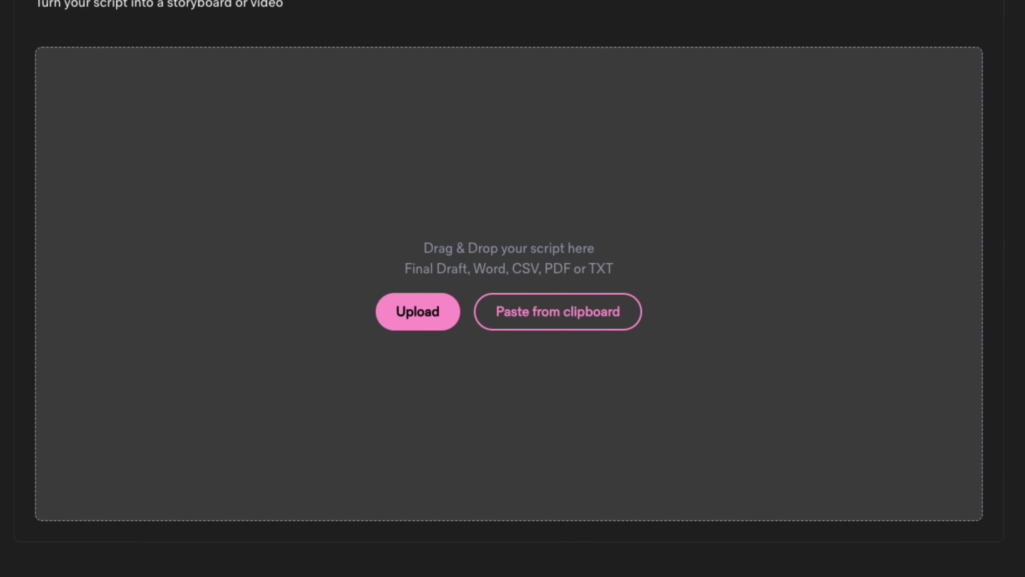
pyautogui.click(604, 323)
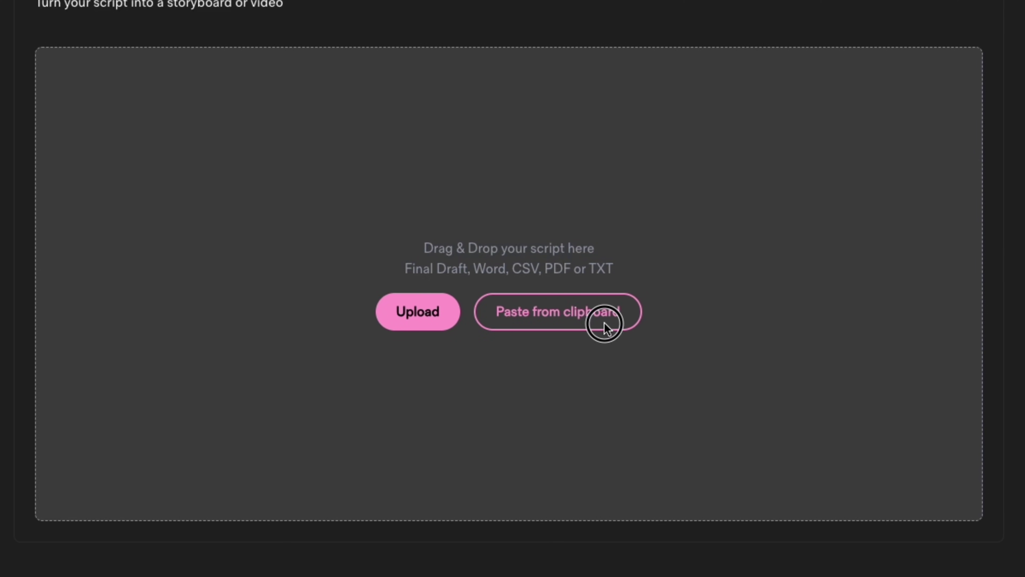
pyautogui.hotkey('ctrl', 'v')
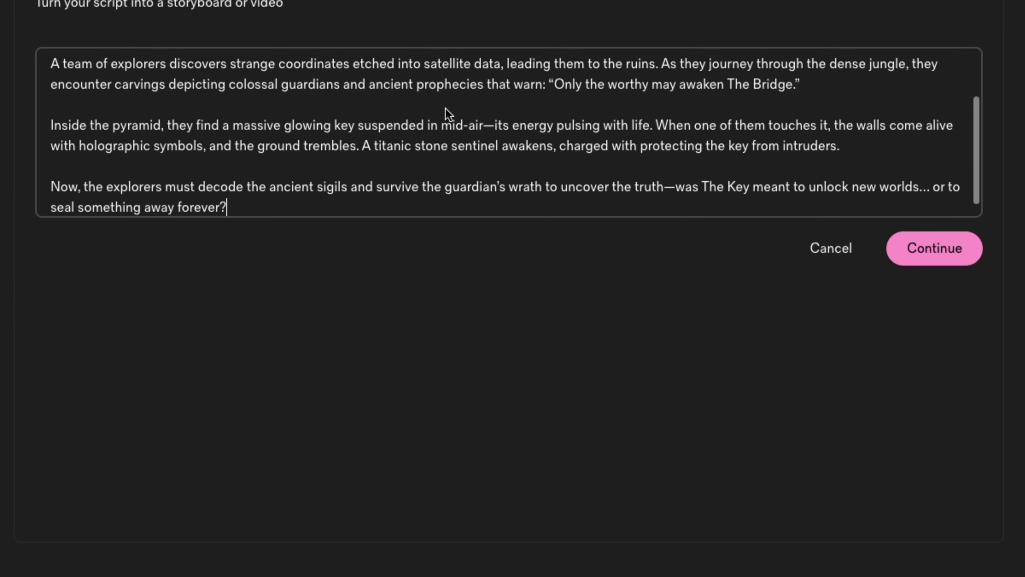
pyautogui.scroll(5, 446, 108)
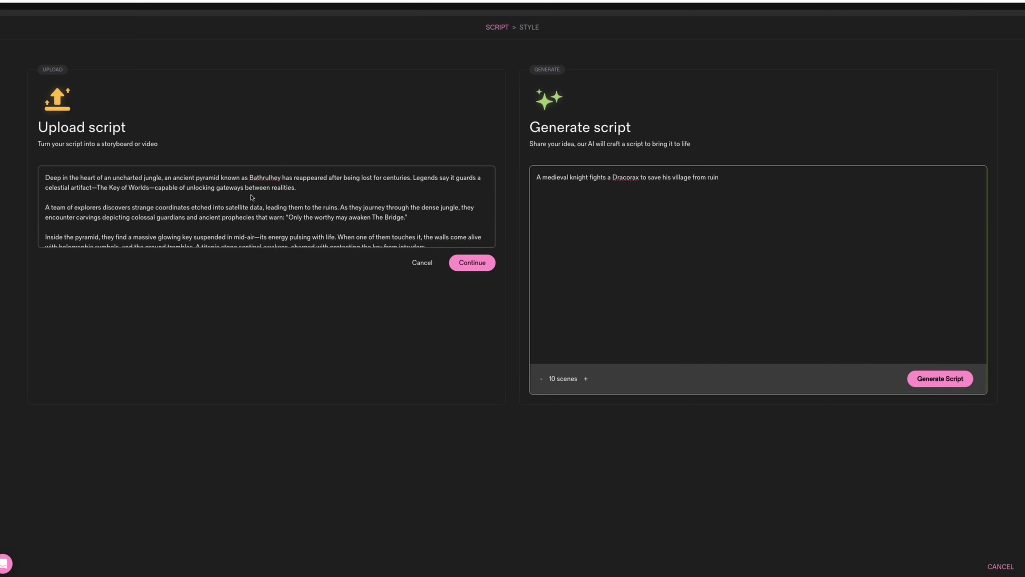
# Step: Break the script into scenes, review the Script Breakdown list, and advance to Style
pyautogui.click(488, 263)
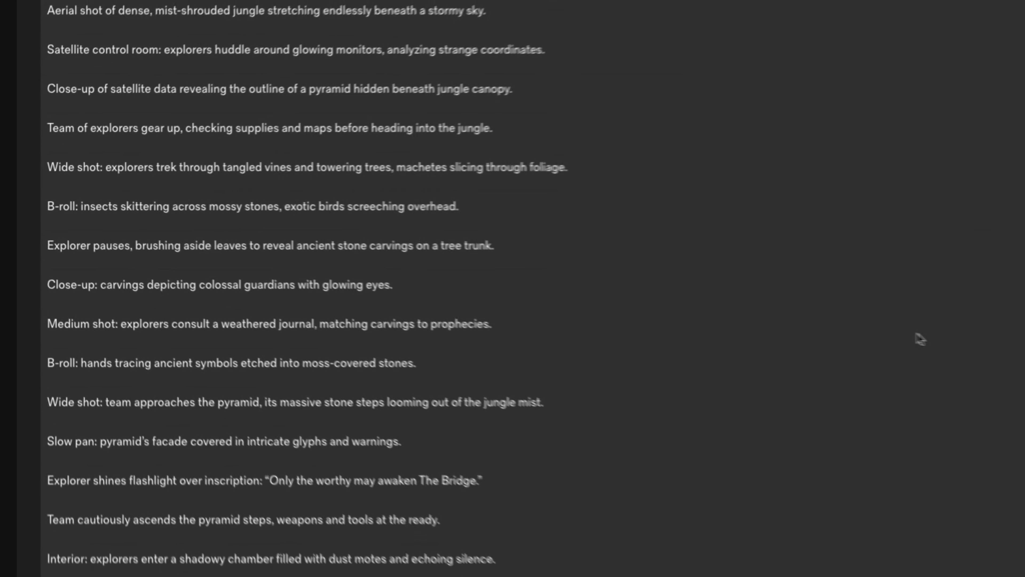
pyautogui.scroll(-10, 836, 326)
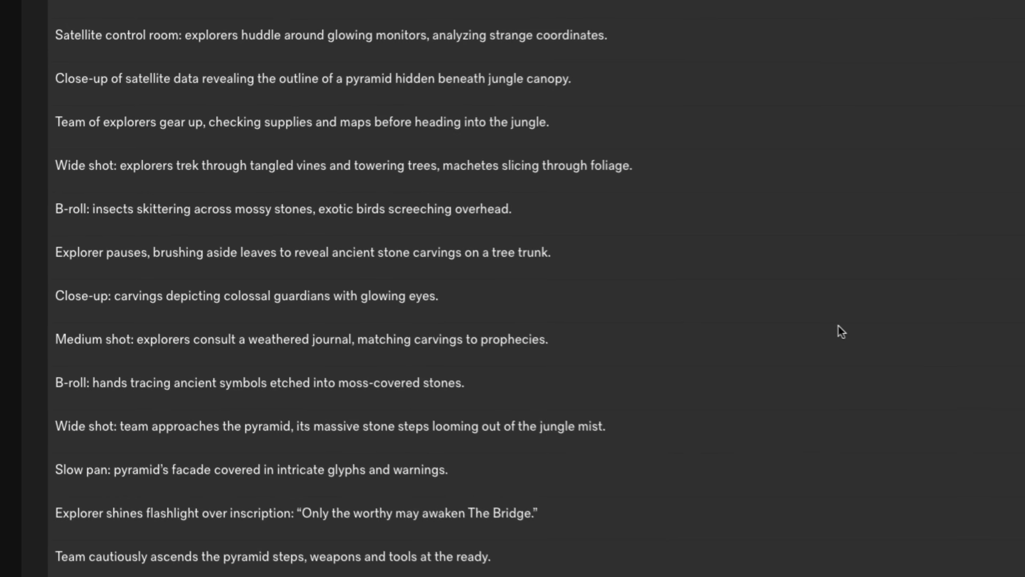
pyautogui.scroll(-15, 771, 390)
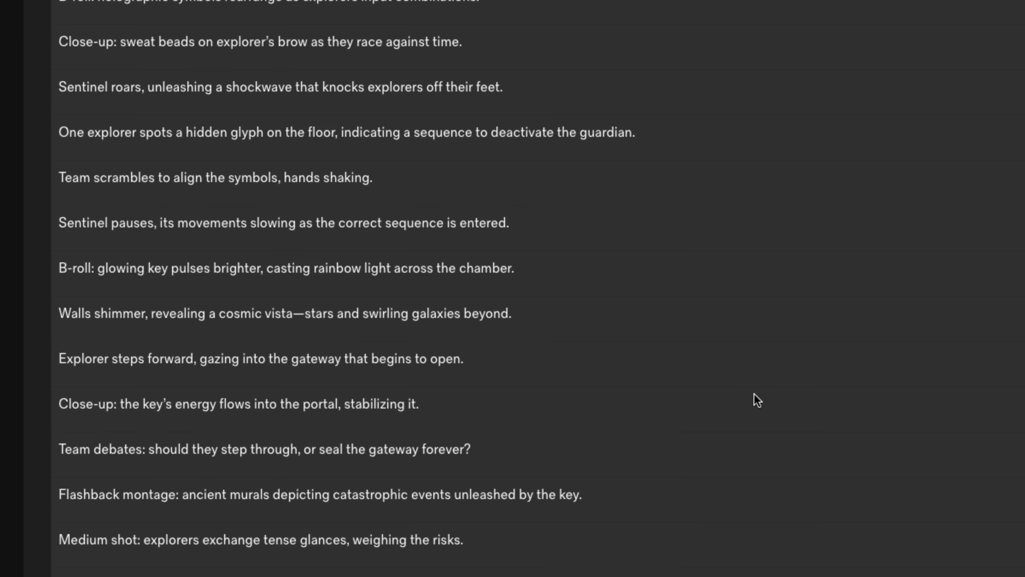
pyautogui.scroll(20, 757, 400)
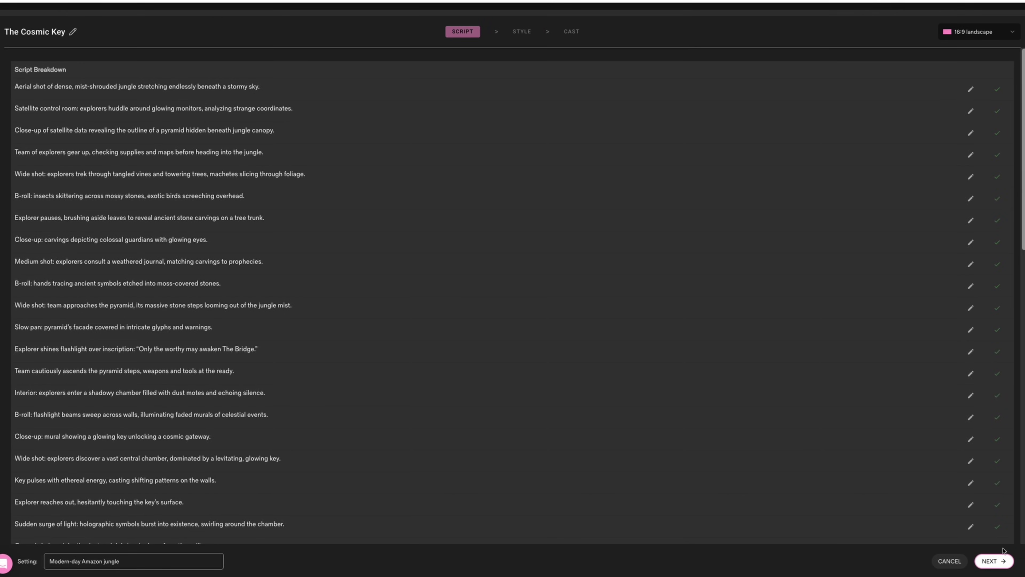
pyautogui.click(1004, 558)
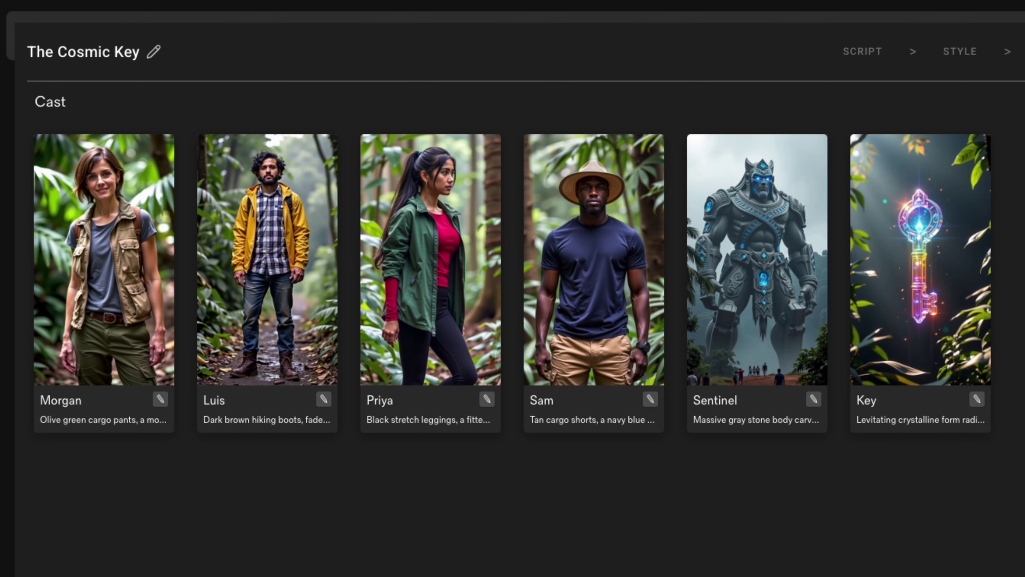
# Step: Review Morgan's details and Jenny - English (United States) voice, then close without changes
pyautogui.click(160, 399)
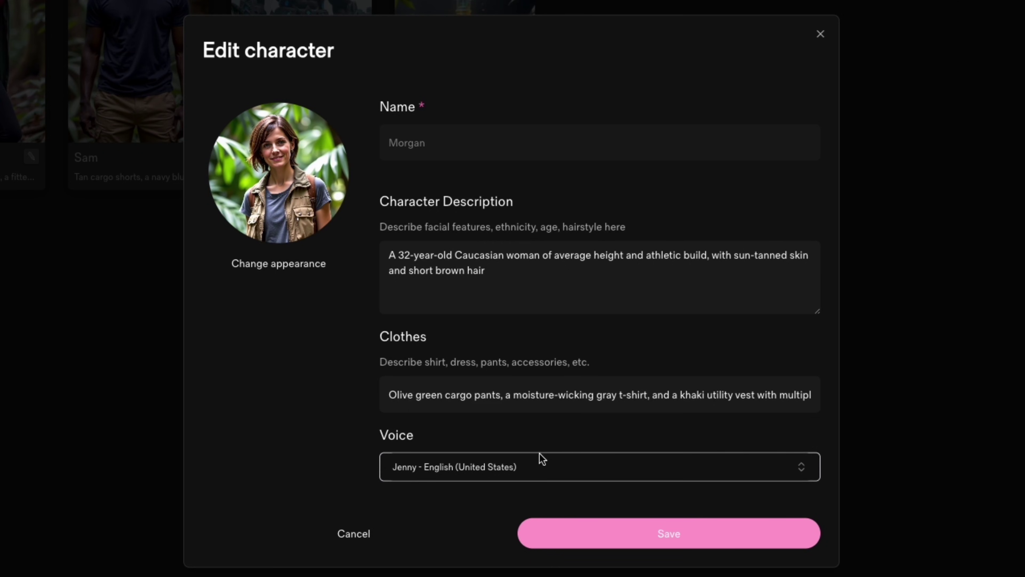
pyautogui.click(541, 468)
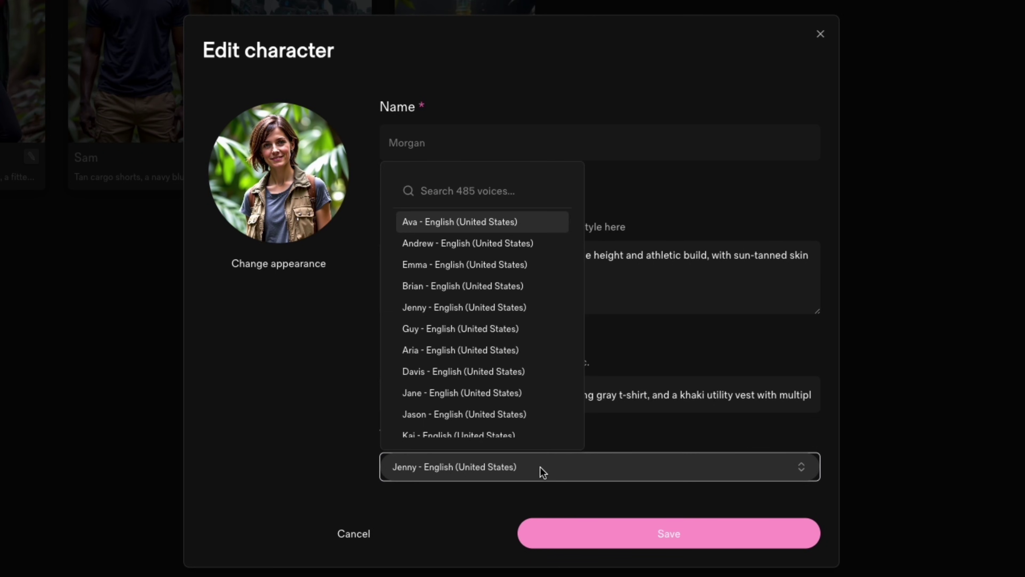
pyautogui.click(329, 533)
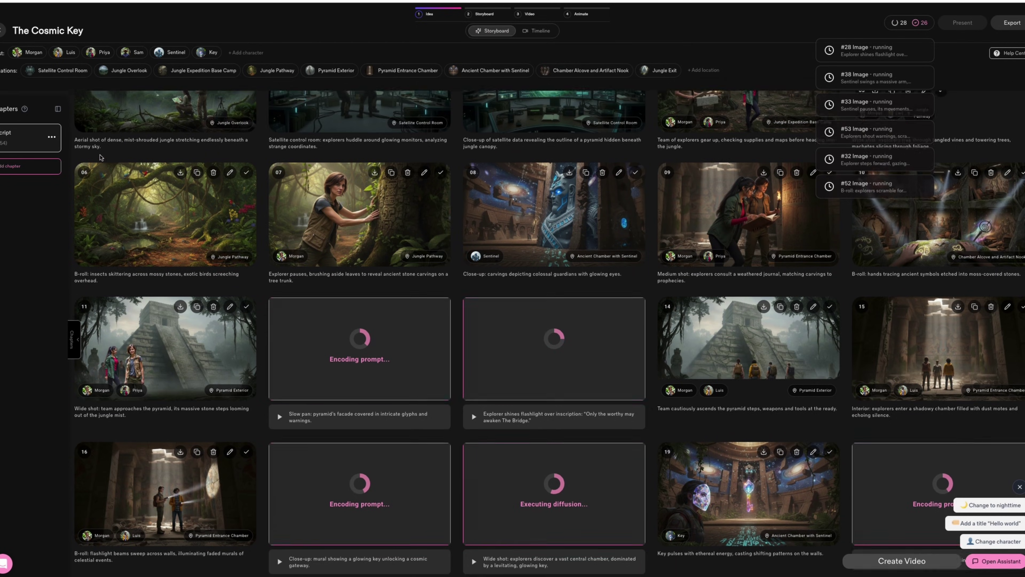
# Step: Review the rendered storyboard, keep shot 11 at Pyramid Exterior, and check shot 09's characters
pyautogui.scroll(-1, 101, 158)
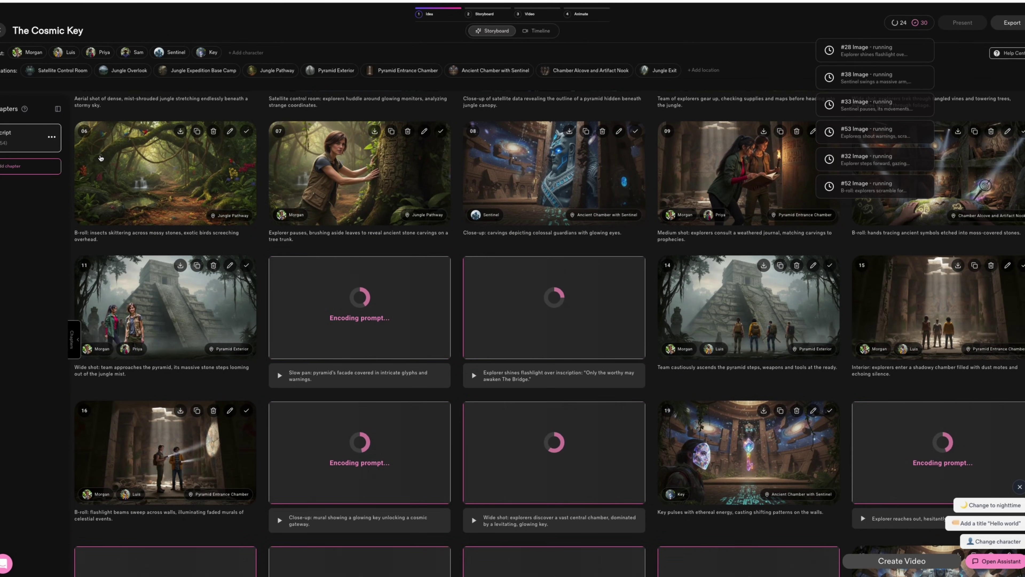
pyautogui.scroll(-4, 204, 174)
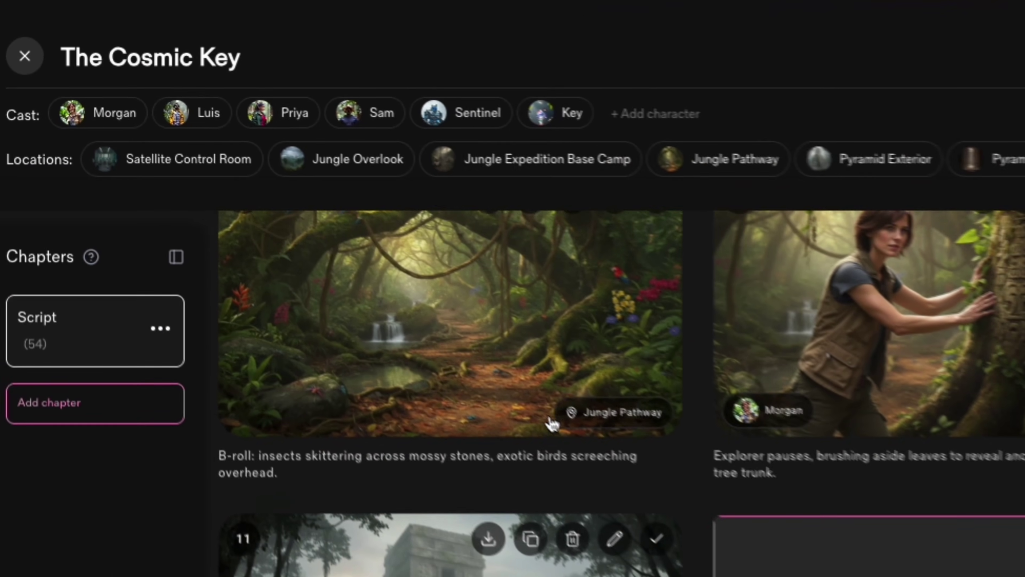
pyautogui.scroll(-1, 592, 453)
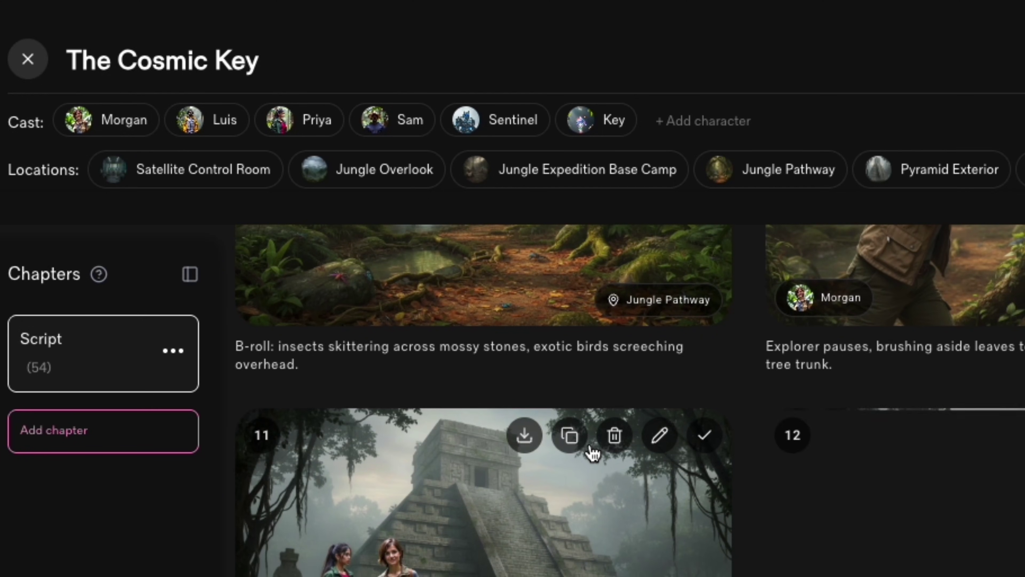
pyautogui.scroll(-9, 592, 453)
pyautogui.click(592, 453)
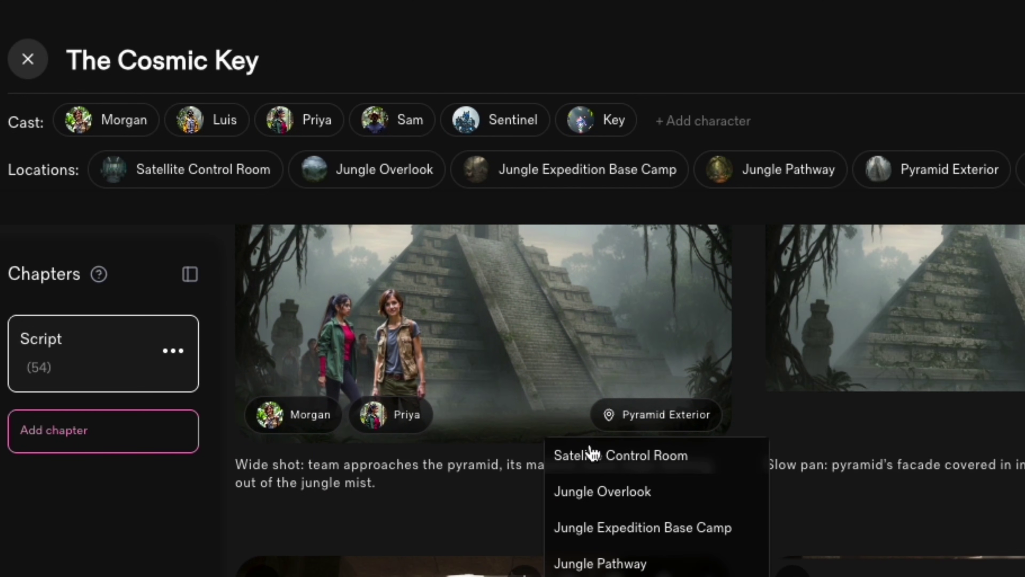
pyautogui.click(836, 447)
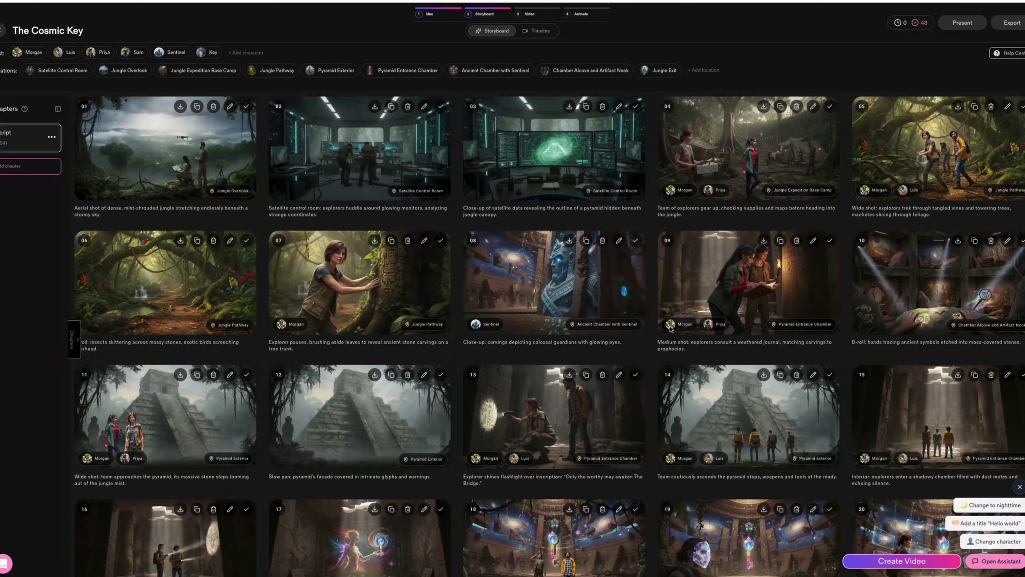
pyautogui.click(673, 325)
# Step: In shot 01's image, replace the kneeling woman's tablet with a paper map
pyautogui.click(198, 140)
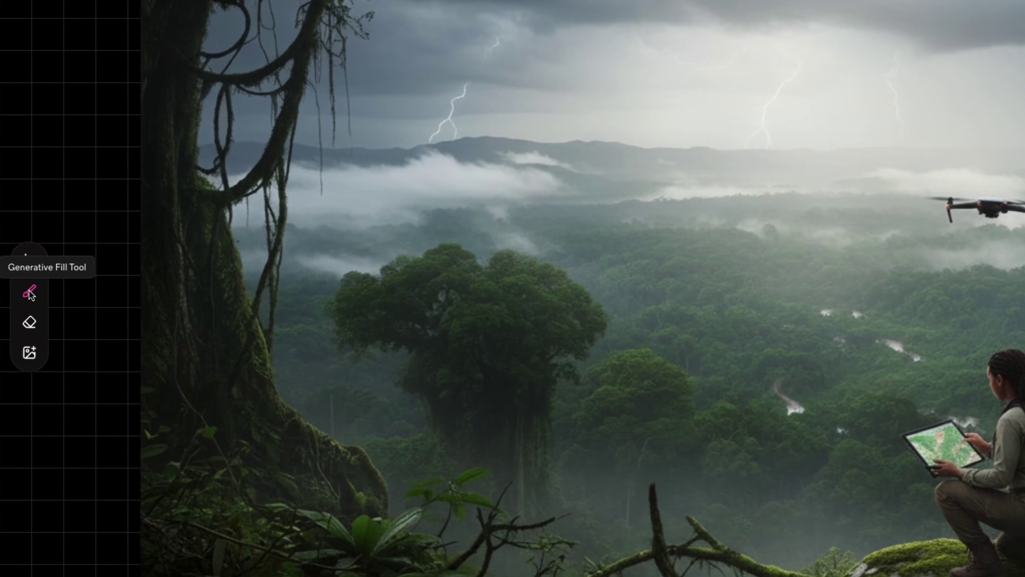
pyautogui.moveTo(954, 450); pyautogui.dragTo(945, 455)
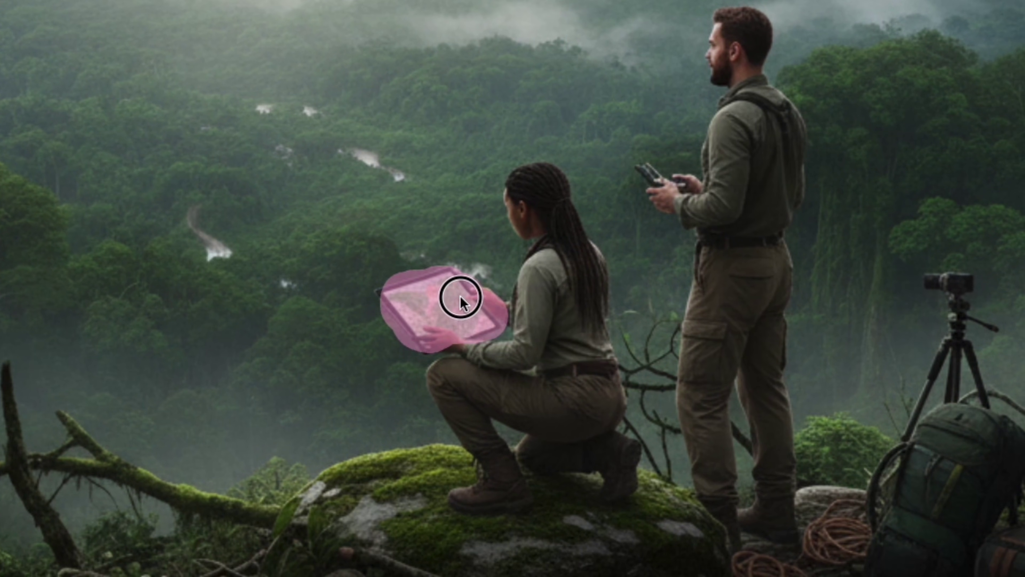
pyautogui.write('paper map')
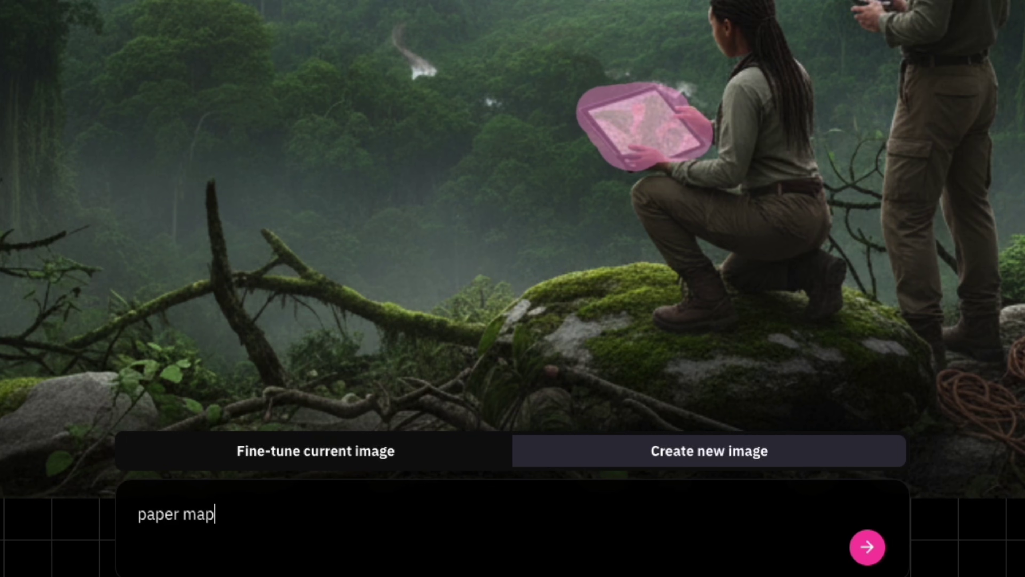
pyautogui.click(871, 545)
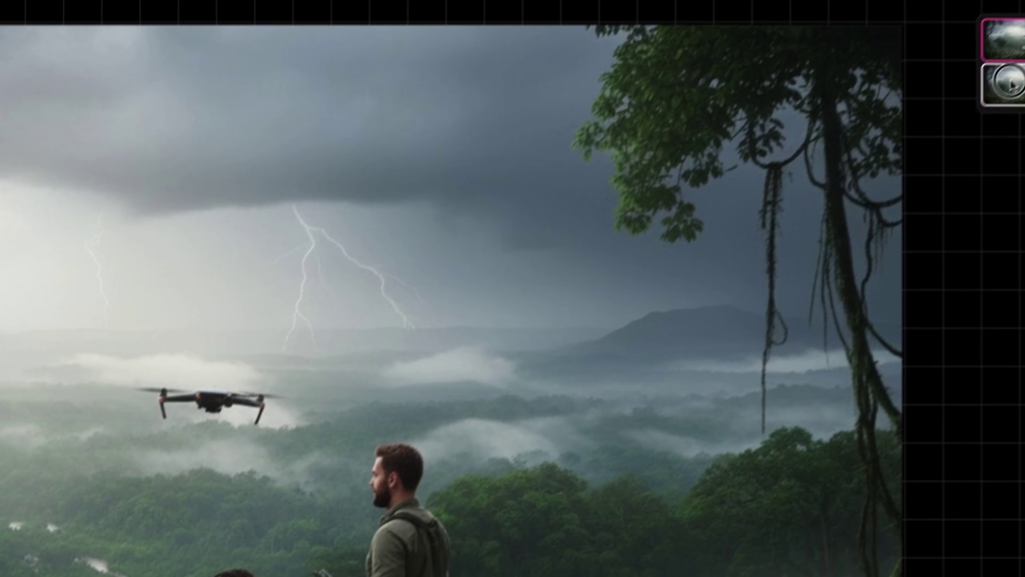
# Step: Compare the image versions and keep the stormy drone version of the frame
pyautogui.click(1011, 85)
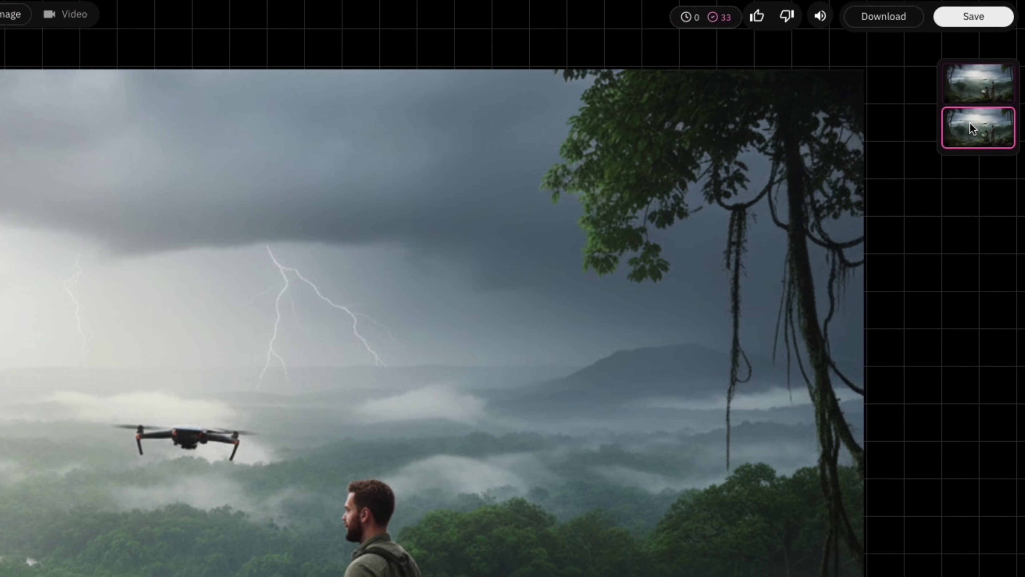
pyautogui.click(1005, 30)
pyautogui.click(975, 140)
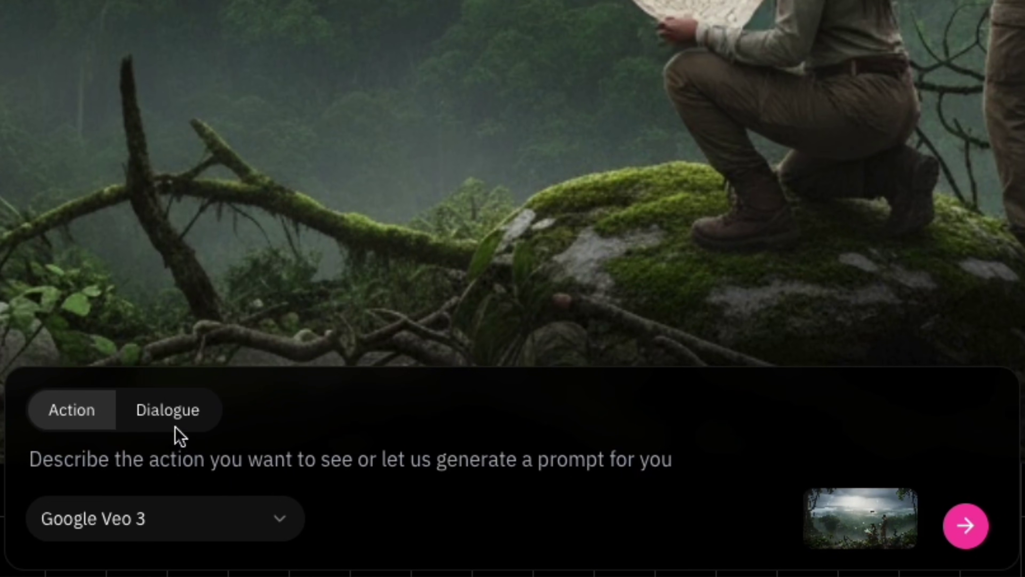
pyautogui.click(176, 419)
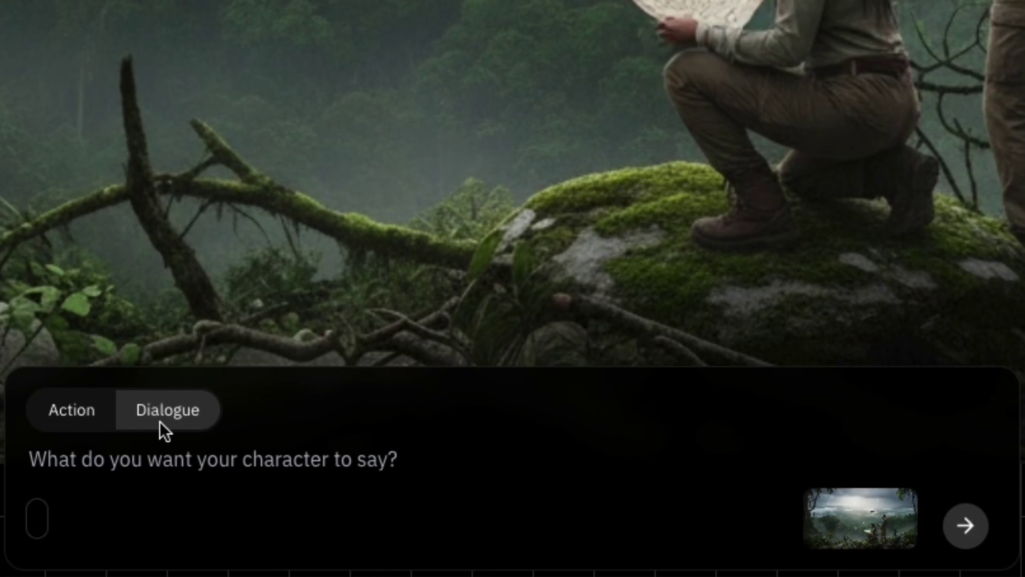
pyautogui.click(71, 416)
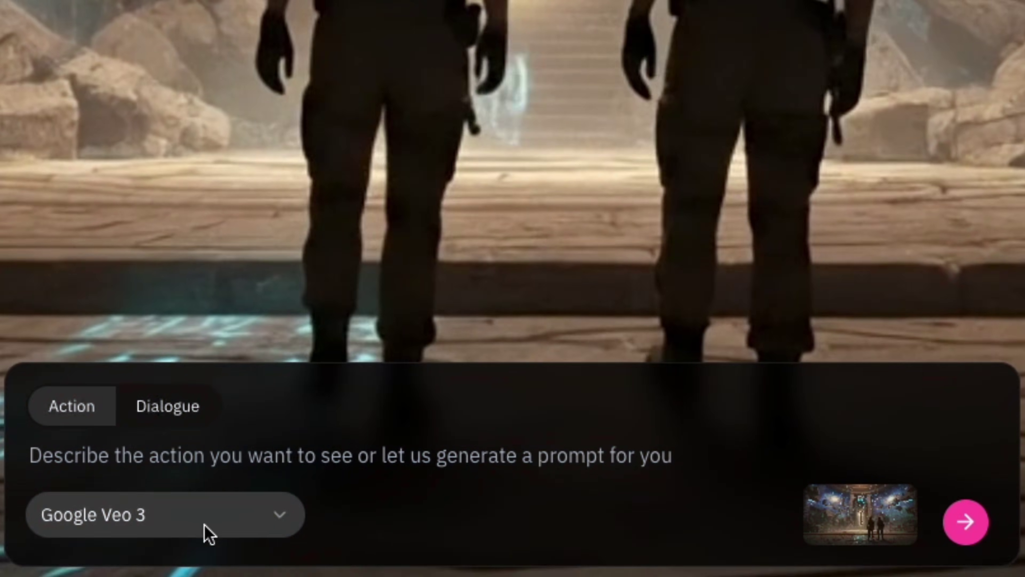
pyautogui.click(281, 521)
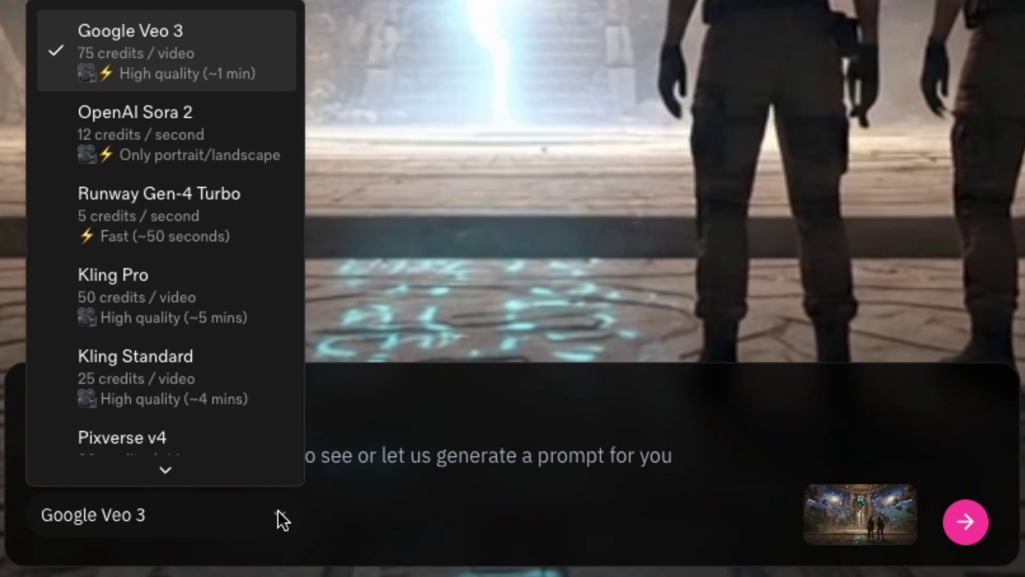
pyautogui.scroll(-1, 239, 301)
pyautogui.scroll(1, 220, 275)
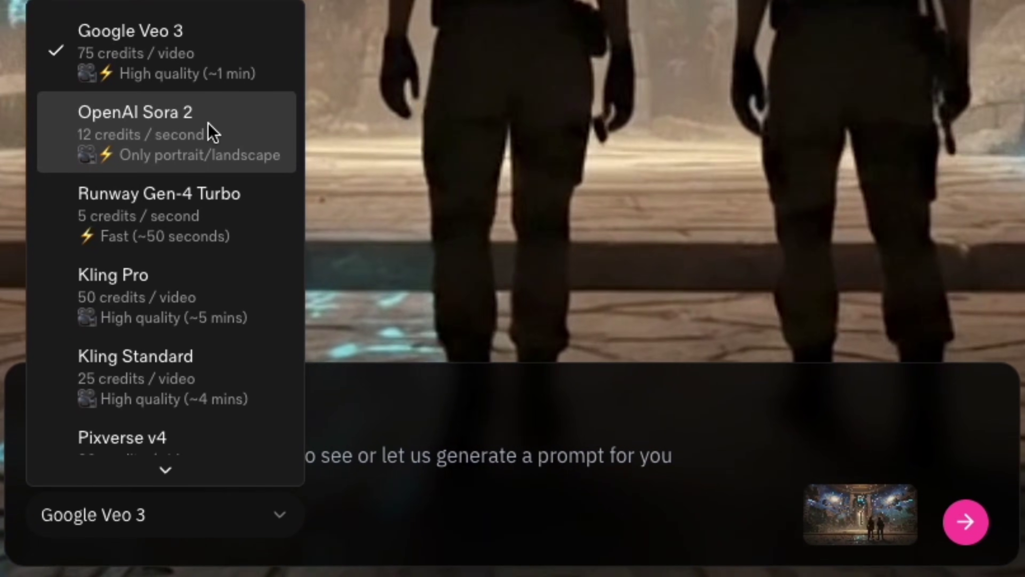
pyautogui.scroll(-2, 218, 144)
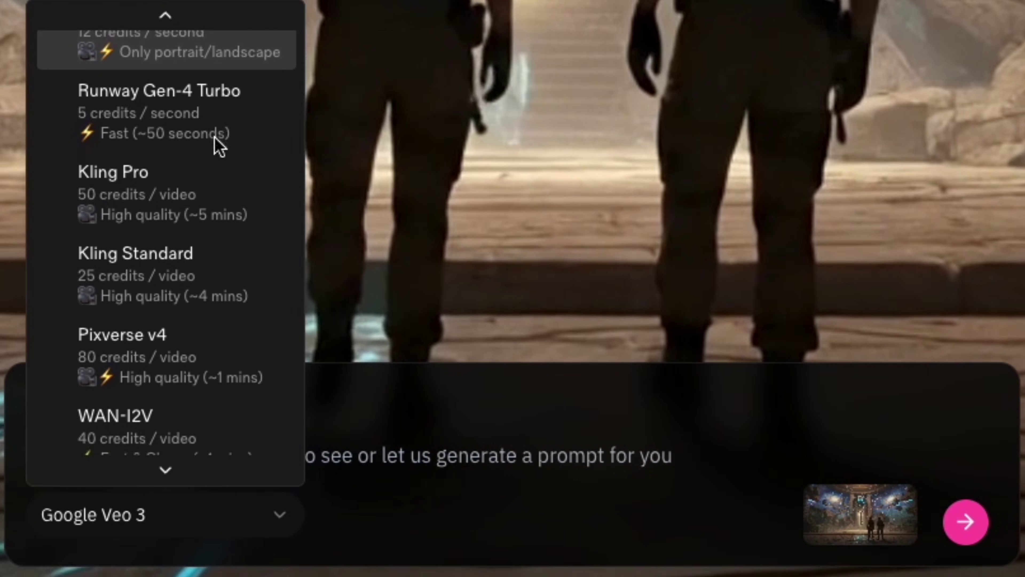
pyautogui.scroll(2, 218, 150)
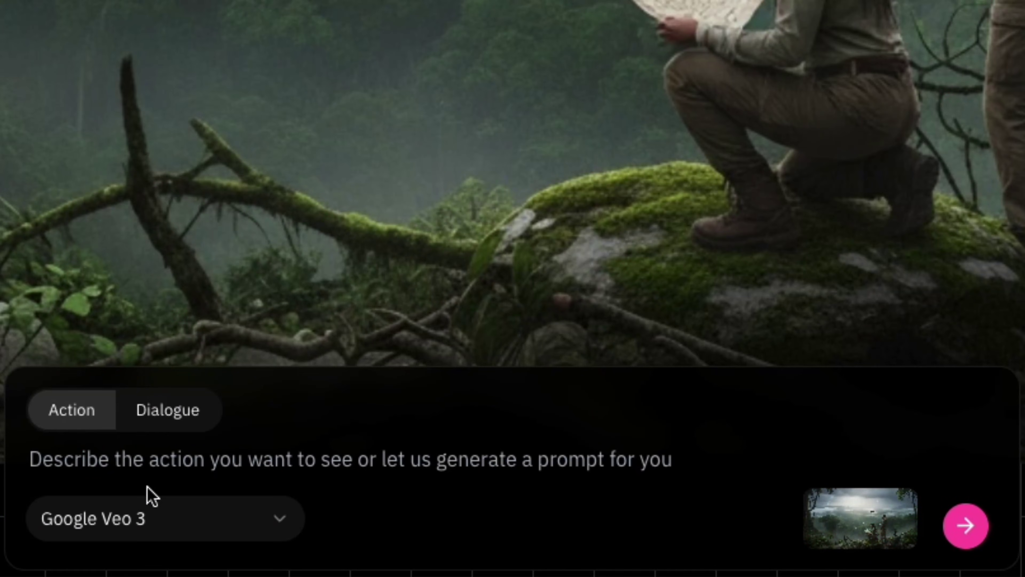
pyautogui.click(175, 463)
pyautogui.click(178, 424)
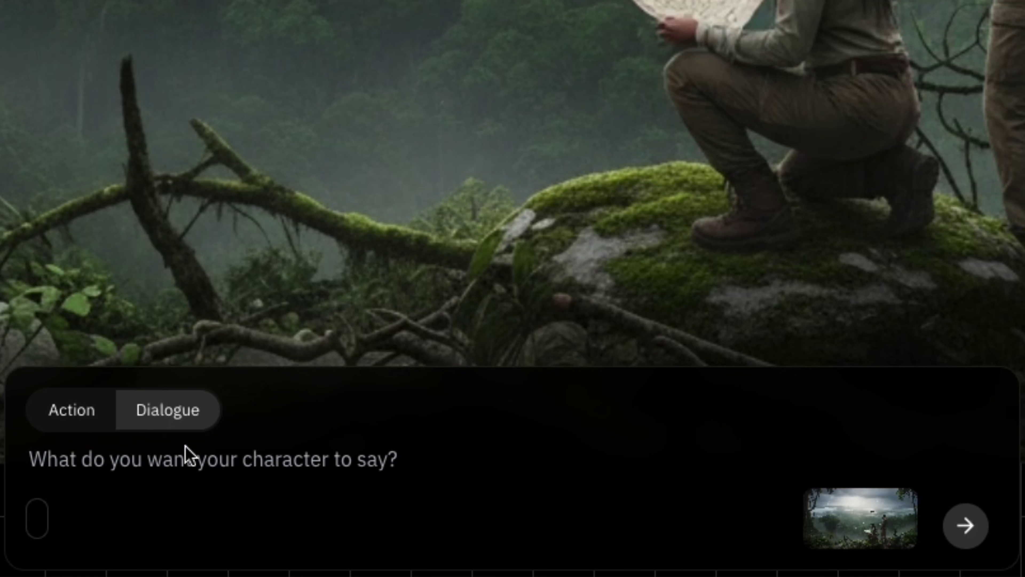
pyautogui.click(37, 524)
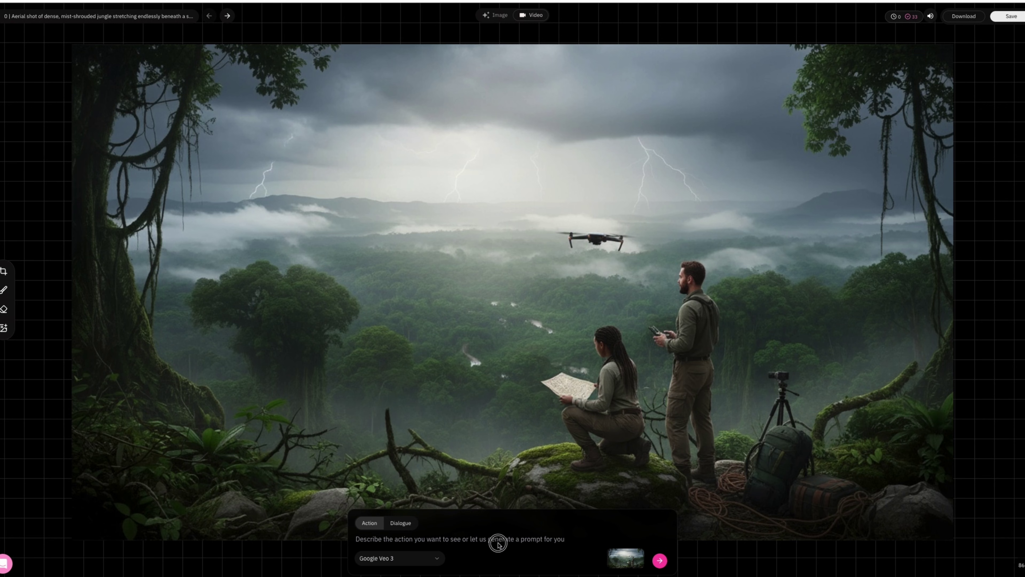
# Step: Paste the moody jungle storm prompt into Action and generate the aerial shot's video
pyautogui.click(491, 541)
pyautogui.write('A moody cinematic shot deep in the jungle just before a storm. Two explorers stand on a mossy cliff overlooking a vast rainforest valley, controlling a drone that lifts into the air. The sky crackles with lightning as thunder echoes across the mountains. The camera performs a smooth dolly-in toward the explorers from behind, pushing slowly forward through hanging vines and leaves. As the drone ascends into the misty horizon, the camera subtly tilts upward, revealing the dramatic storm clouds and flashes of lightning illuminating the distant landscape. The atmosphere is tense, cinematic, and awe-inspiring — with a sense of discovery and danger.')
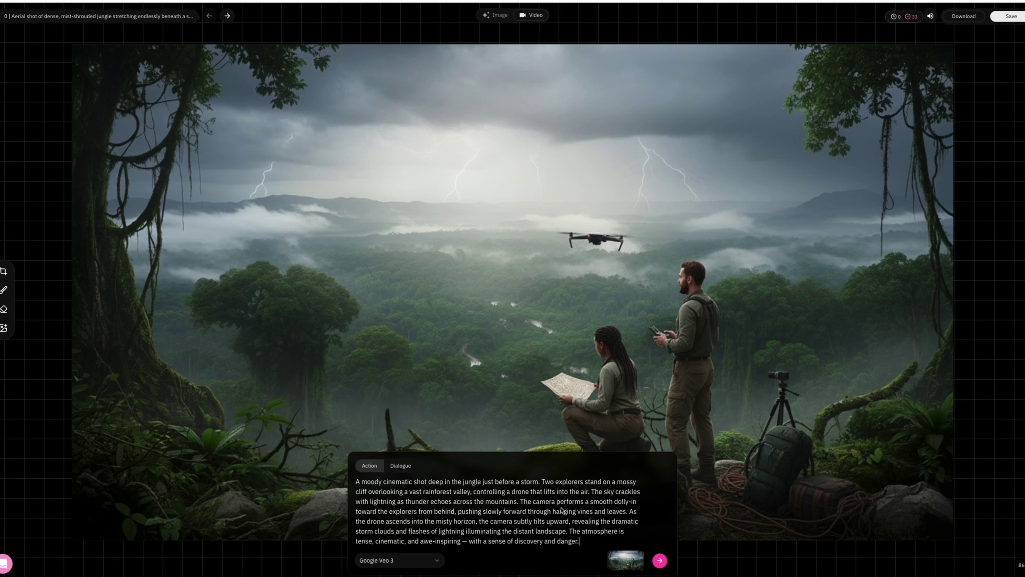
pyautogui.click(659, 560)
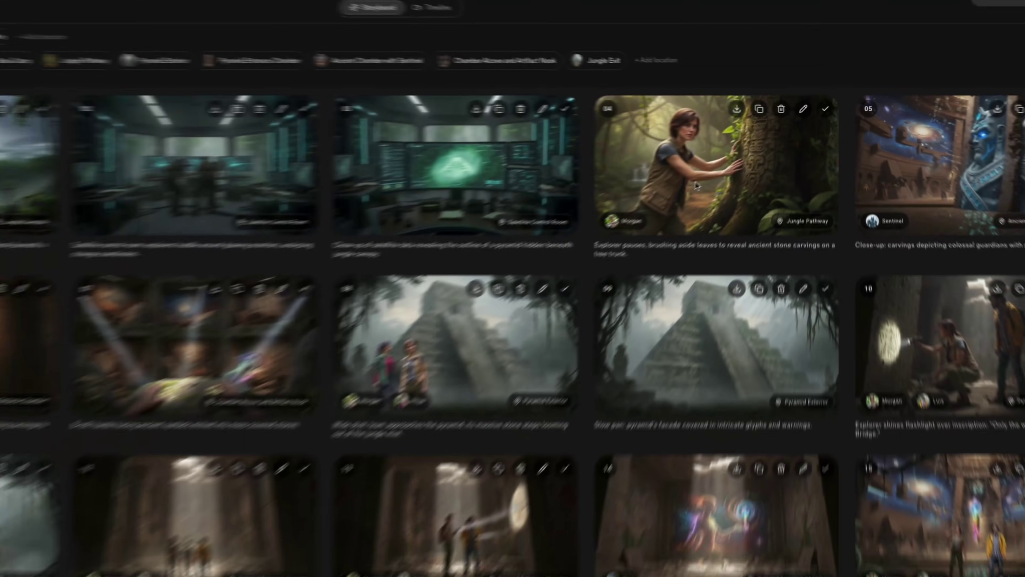
# Step: Open card 04, Morgan revealing tree-trunk carvings, in the image editor
pyautogui.click(442, 337)
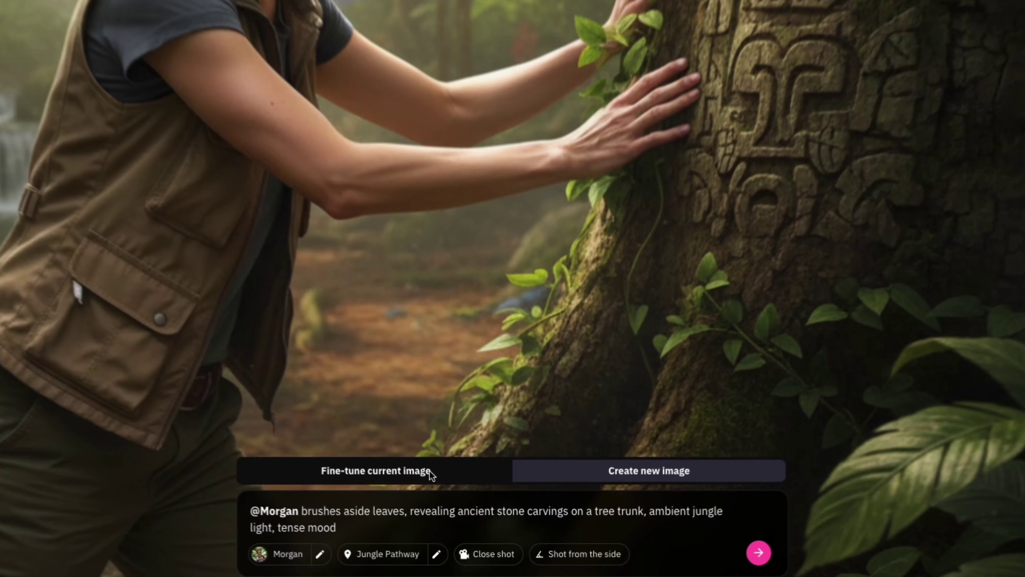
# Step: Fine-tune the frame with 'make the lights more moody with a sense of dark forces'; paste camera prompt
pyautogui.click(463, 511)
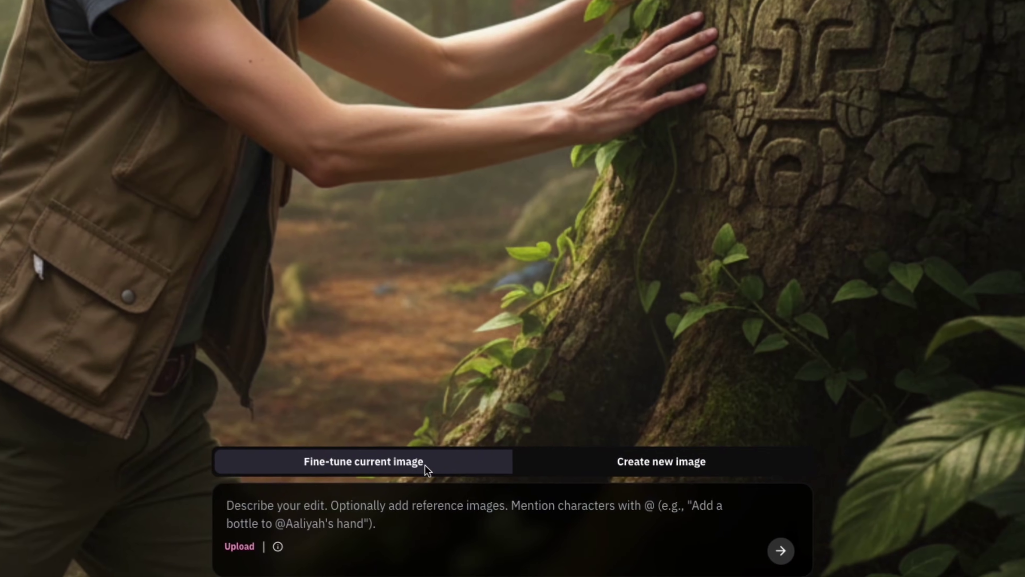
pyautogui.write('make the lights more moody with a sense of dark forces')
pyautogui.hotkey('shift', 'Return')
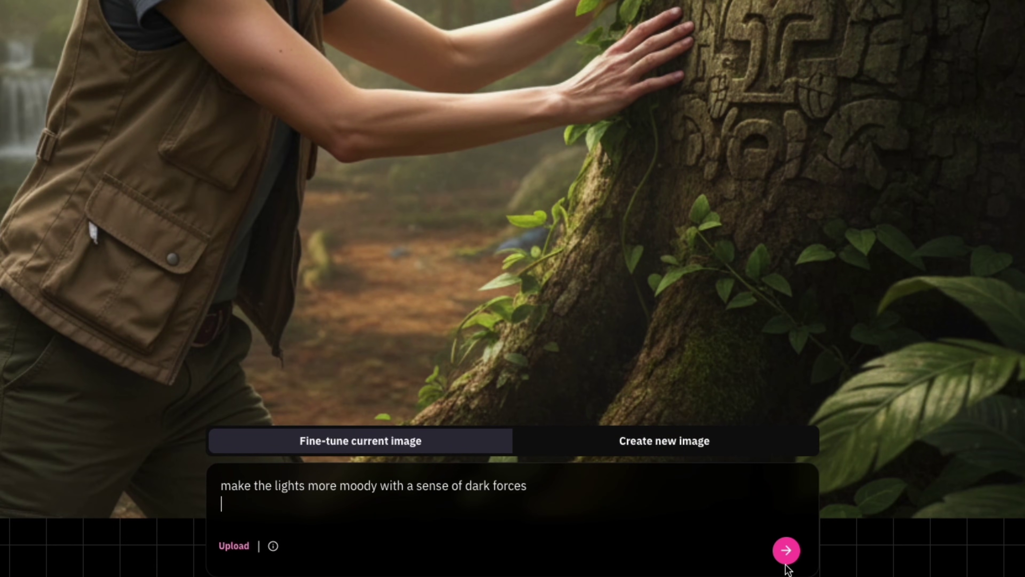
pyautogui.press('BackSpace')
pyautogui.click(785, 551)
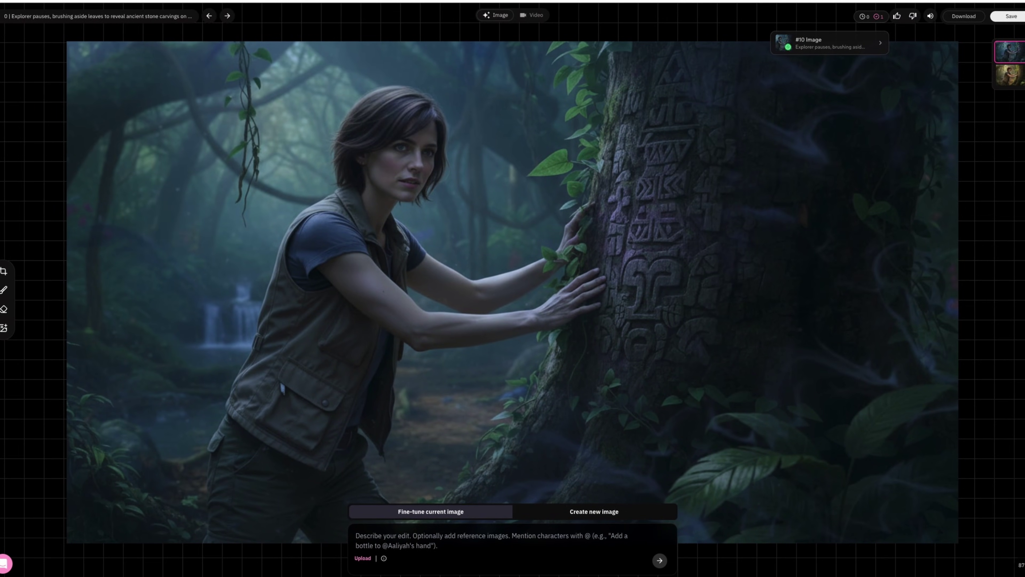
pyautogui.click(519, 532)
pyautogui.write('The camera begins in a tight over-the-shoulder shot, following the explorer’s slow movement as she pushes through thick jungle foliage. The focus drifts between her tense expression and the dense greenery brushing past the lens. The soundscape is filled with distant thunder, soft insect hums, and the faint drip of water from nearby vines. As she stops, the camera performs a slow arc around her, circling slightly to her front while staying close and shaky — handheld and immersive. Her hand reaches forward, brushing aside layers of vines and moss. The camera pushes in subtly as she uncovers ancient carvings etched deep into the tree bark. A faint gust of wind rustles the leaves as sunlight flickers across the symbols, revealing faces and runes half-swallowed by the tree. The lens breathes in and out, mimicking her held breath — then stops still, capturing her wide-eyed realization as the jungle around her falls eerily silent.')
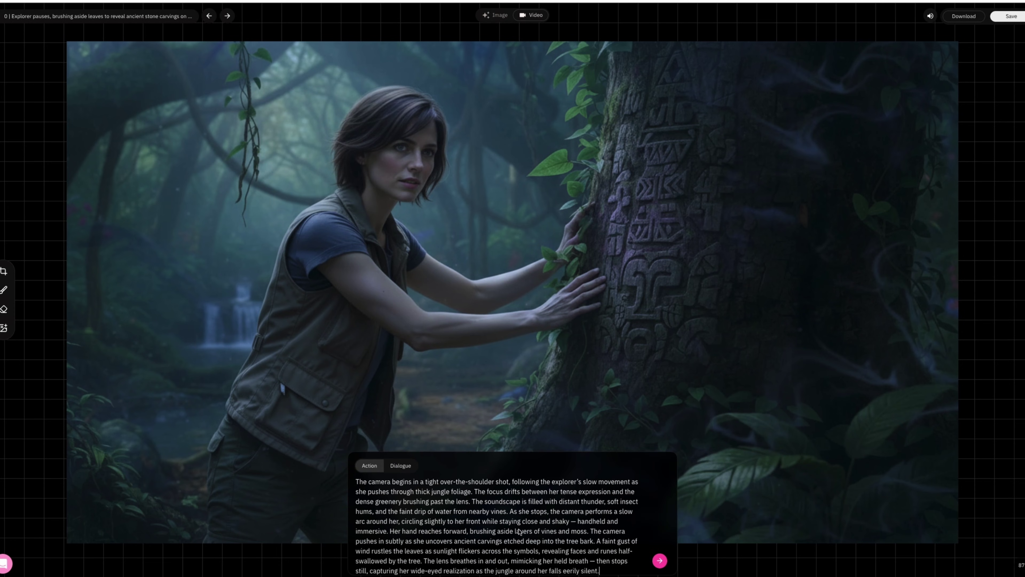
# Step: Generate videos for the tree-carvings shot and, from a pasted camera prompt, the flashlight inscription shot
pyautogui.click(658, 560)
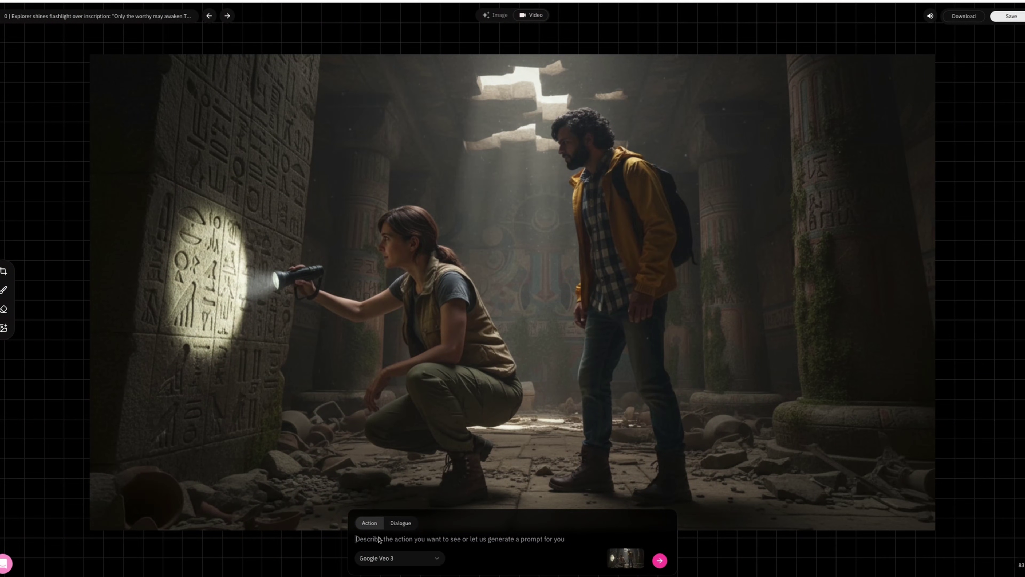
pyautogui.write('The camera starts wide and low, capturing the explorer kneeling beside an ancient wall, dust motes swirling in the air as sunlight filters through the cracked ceiling above. She slowly raises her flashlight, its beam cutting through the shadows to reveal intricate carvings. The camera begins a slow dolly push-in, tightening the frame as the light travels across the wall’s symbols. Dust drifts through the beam, glowing softly in the haze. The focus locks onto the inscription: "Only the worthy may awaken The Bridge." The moment stretches — the explorer’s breathing audible, her eyes narrowing as realization sets in. A faint rumble echoes through the chamber. The camera shifts slightly to a close-up of her reflection in the glowing carvings, then drifts upward to the inscription itself as the surrounding symbols begin to flicker with faint blue light, hinting that something ancient has been triggered.')
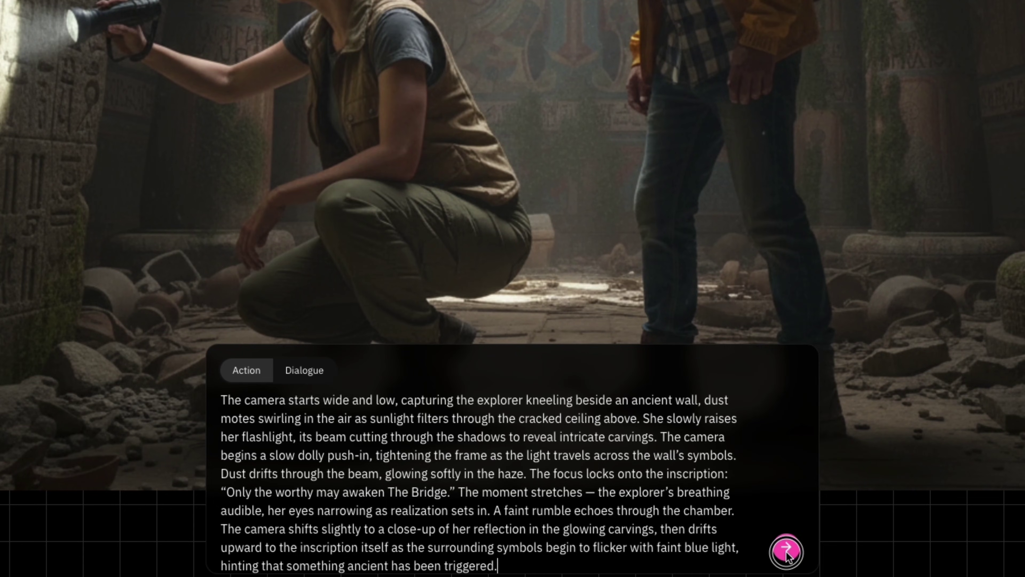
pyautogui.click(787, 552)
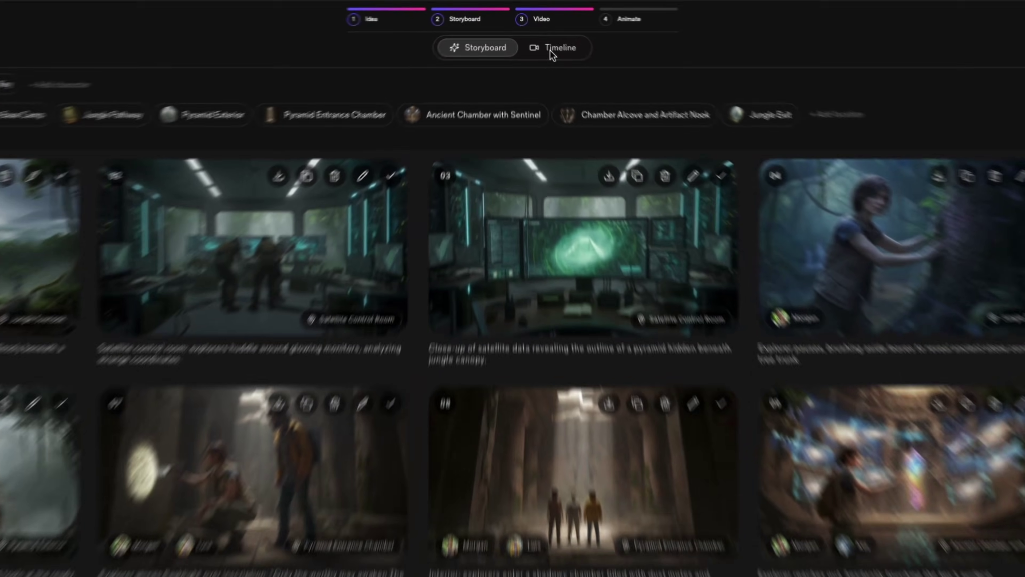
# Step: Switch to the Timeline view and bring up the Add Voice & Music audio panel
pyautogui.click(539, 31)
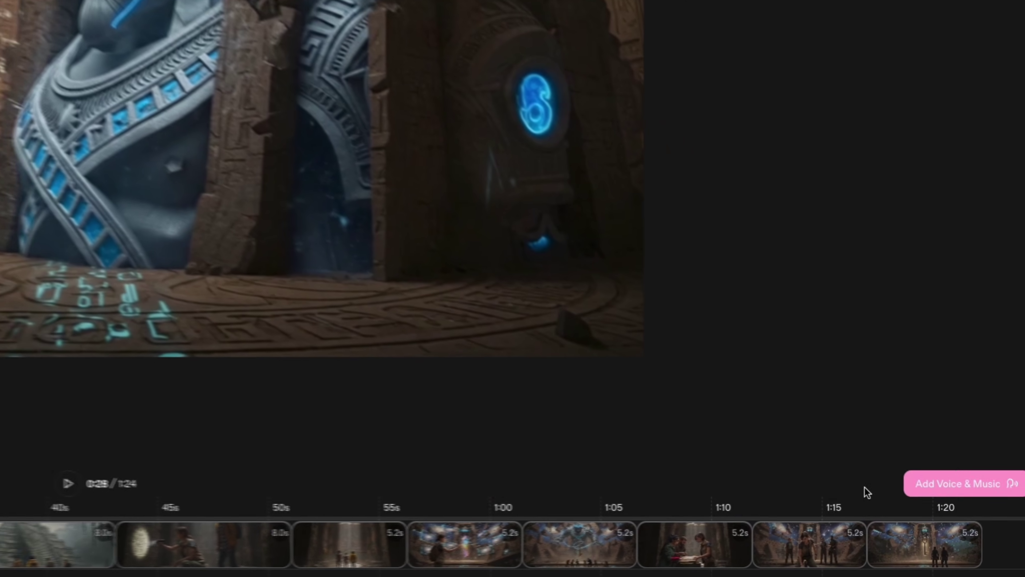
pyautogui.click(992, 505)
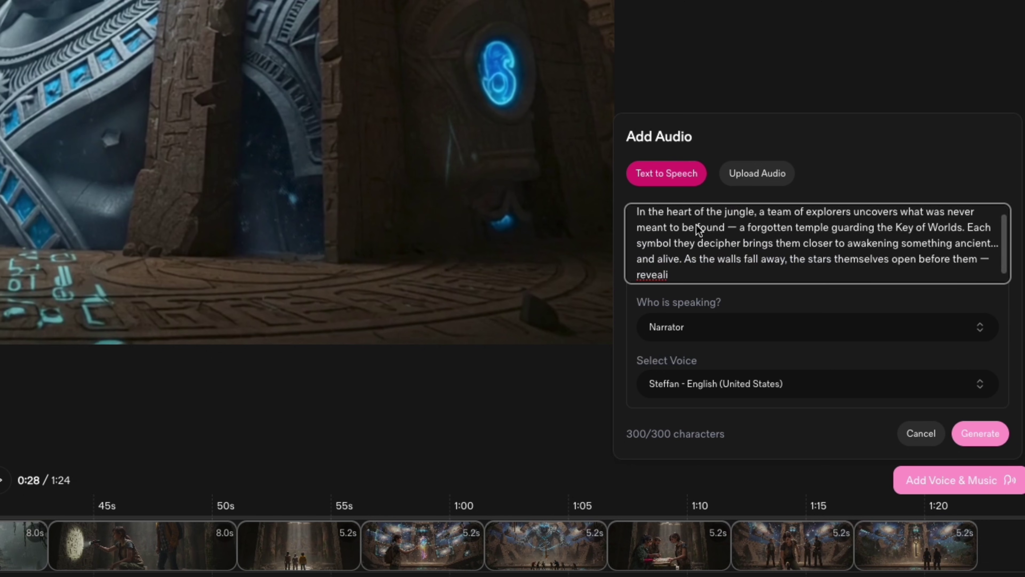
# Step: Generate the 300-character jungle-temple Narrator voiceover, then start Generate All Videos for every shot
pyautogui.scroll(1, 692, 224)
pyautogui.scroll(-2, 726, 232)
pyautogui.click(981, 435)
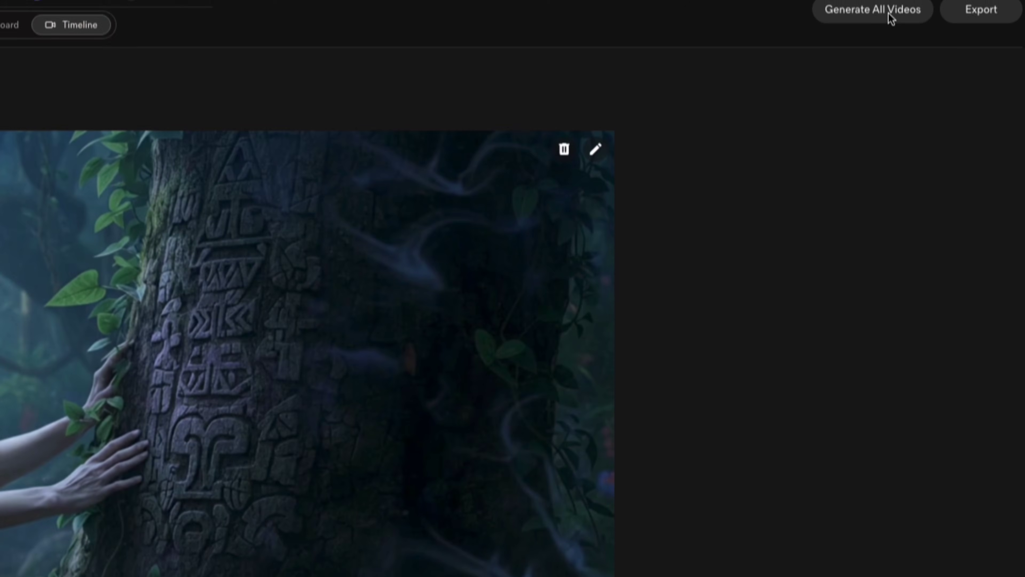
pyautogui.click(883, 38)
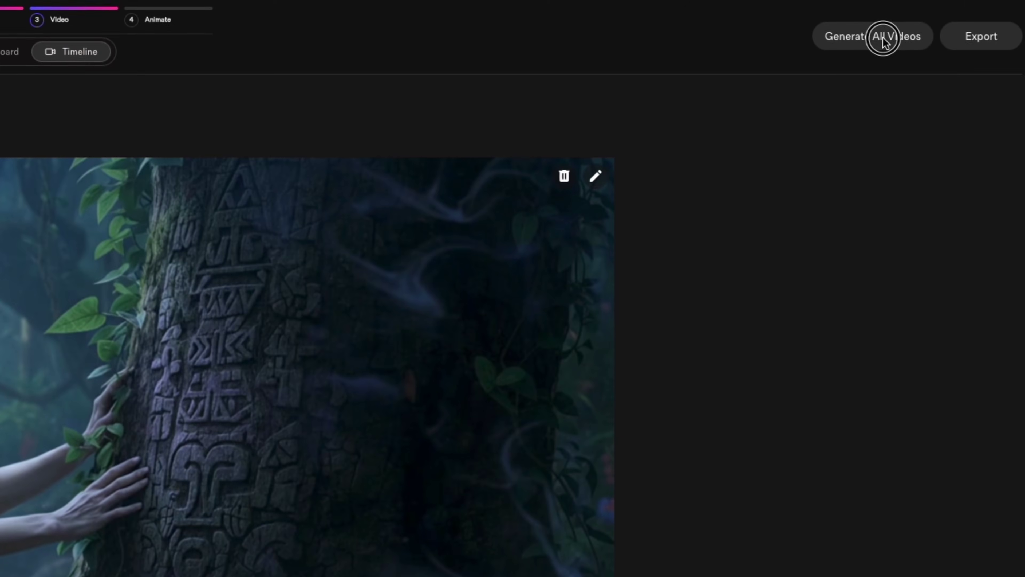